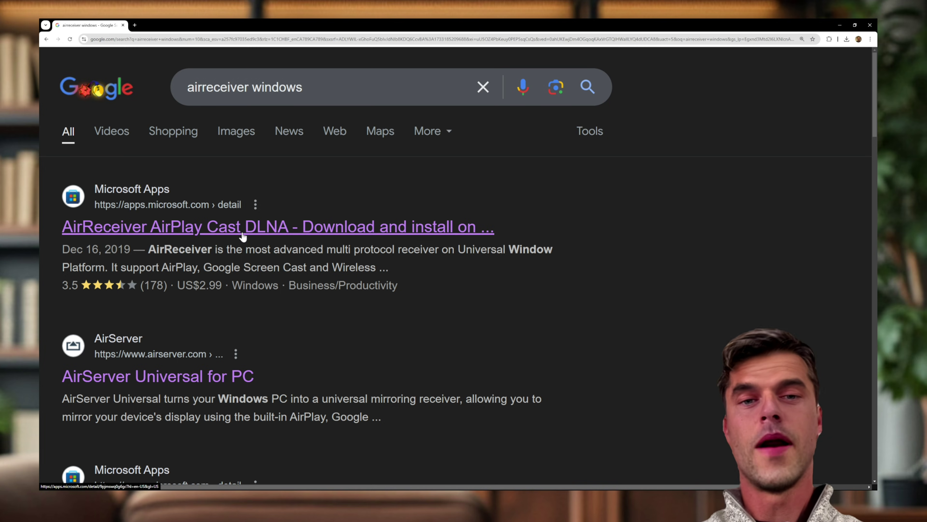
Open the first search result, the Microsoft Store listing for AirReceiver AirPlay Cast DLNA
click(258, 229)
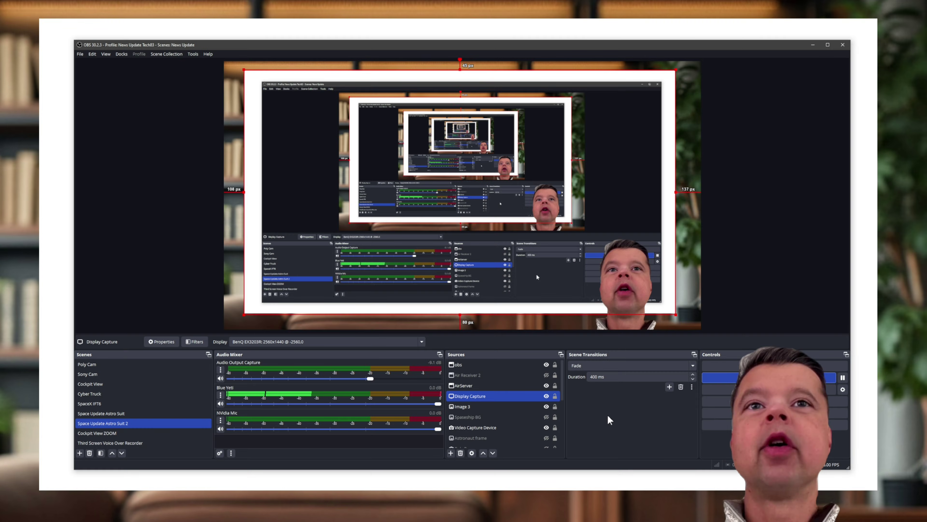
Add a Window Capture source in OBS that captures the AirReceiver phone window
ctrl+click(513, 426)
ctrl+click(512, 426)
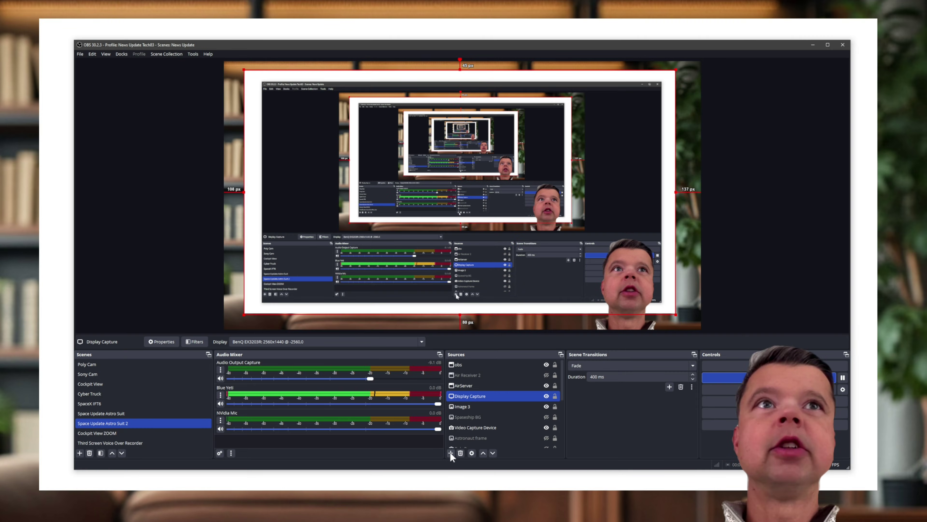
click(451, 453)
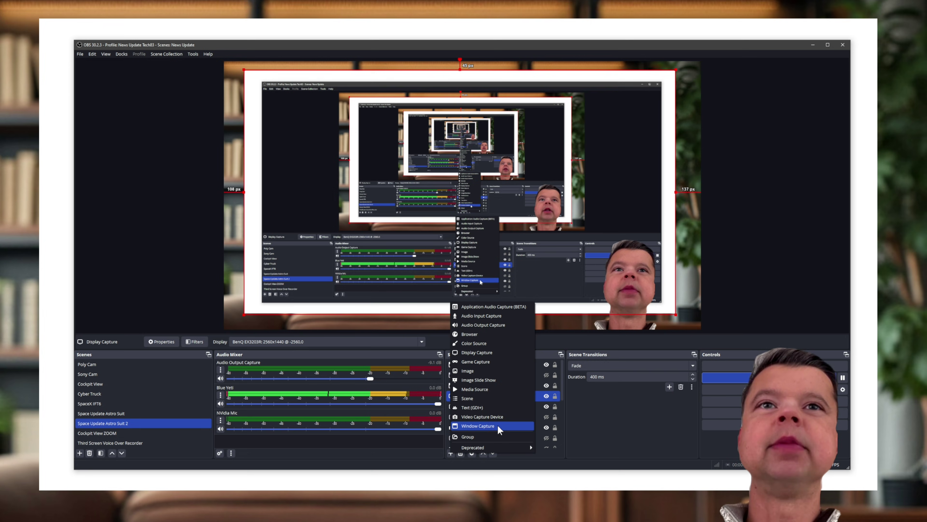
click(497, 425)
key(Return)
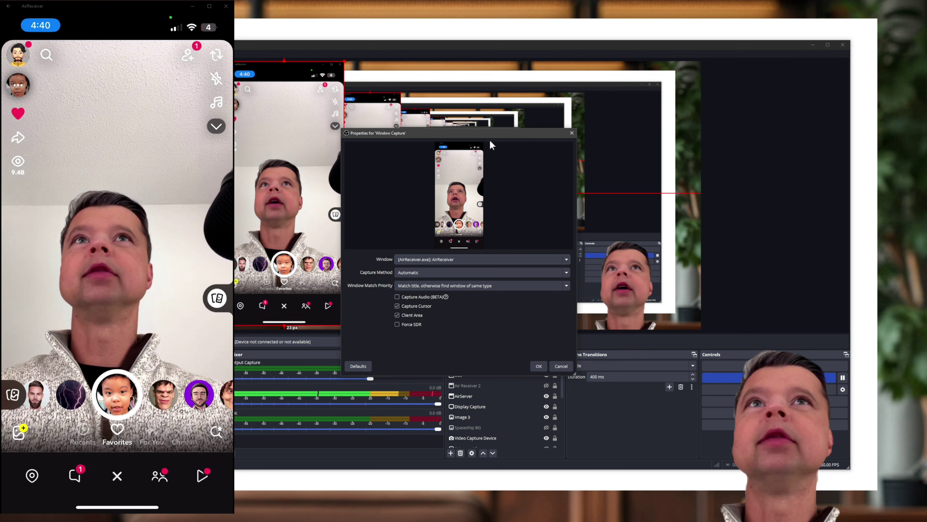
drag(491, 138, 545, 140)
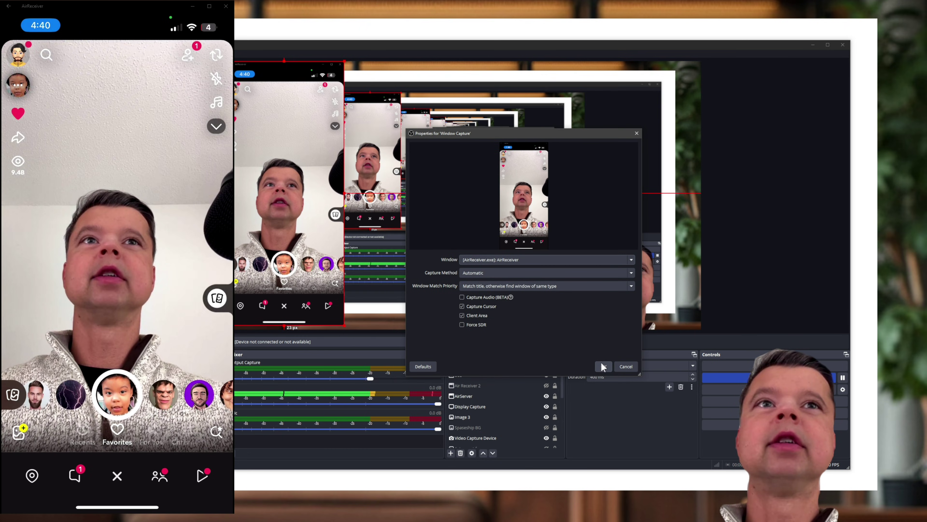
click(593, 368)
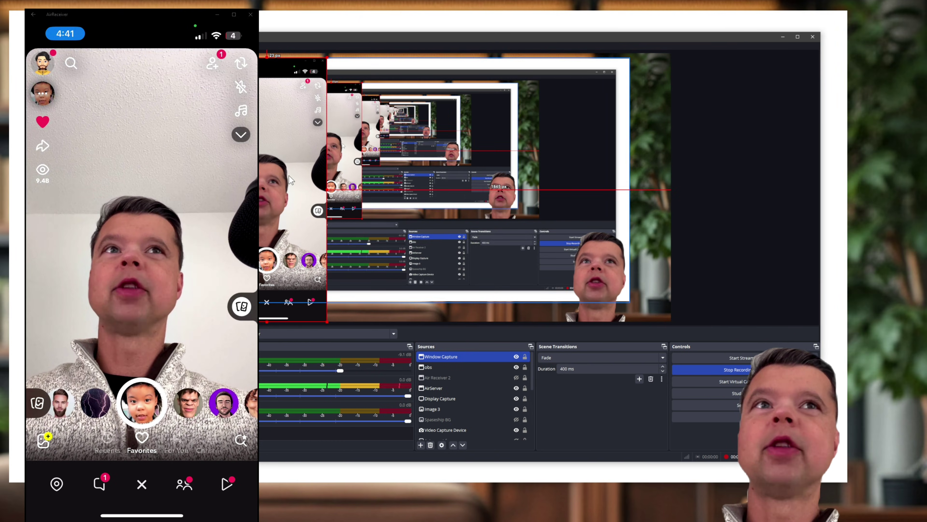
In Edit Transform for the phone capture, set Crop Left and Crop Right to 80
right_click(290, 177)
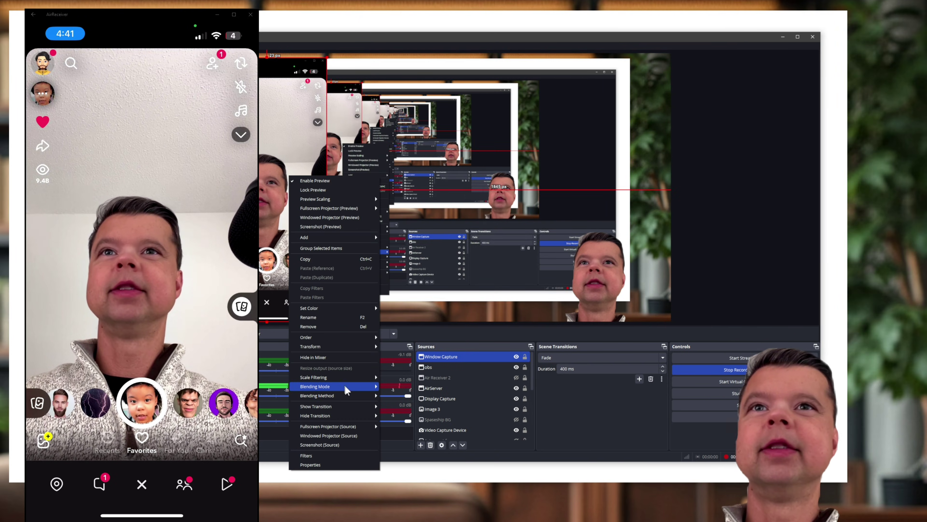
mouse_move(348, 348)
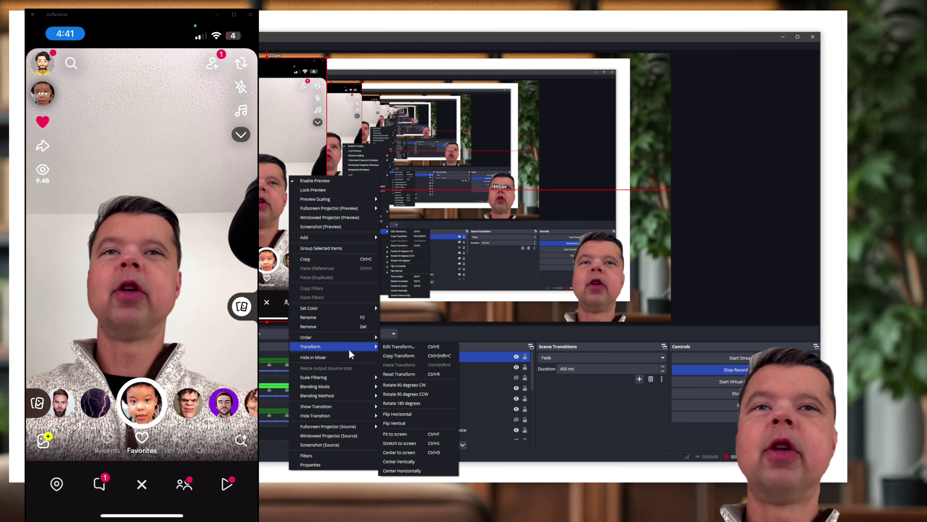
click(393, 347)
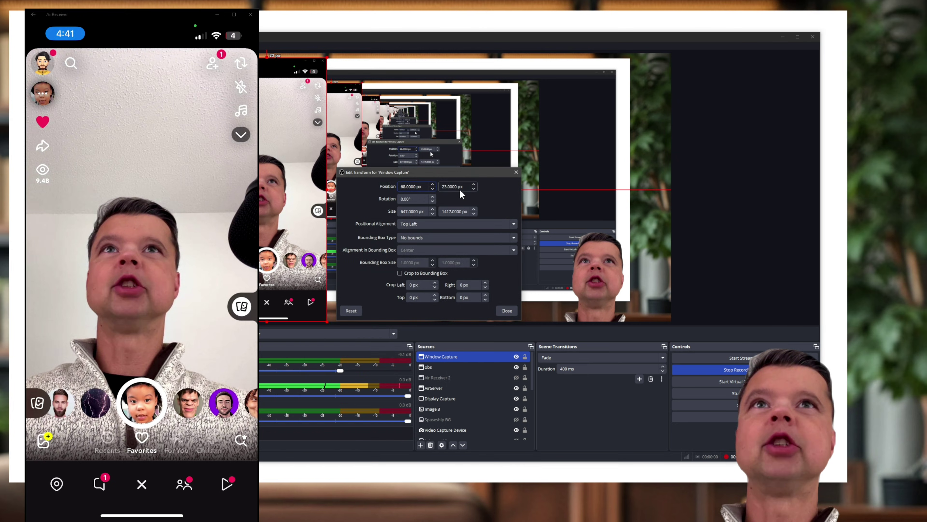
drag(453, 178, 457, 143)
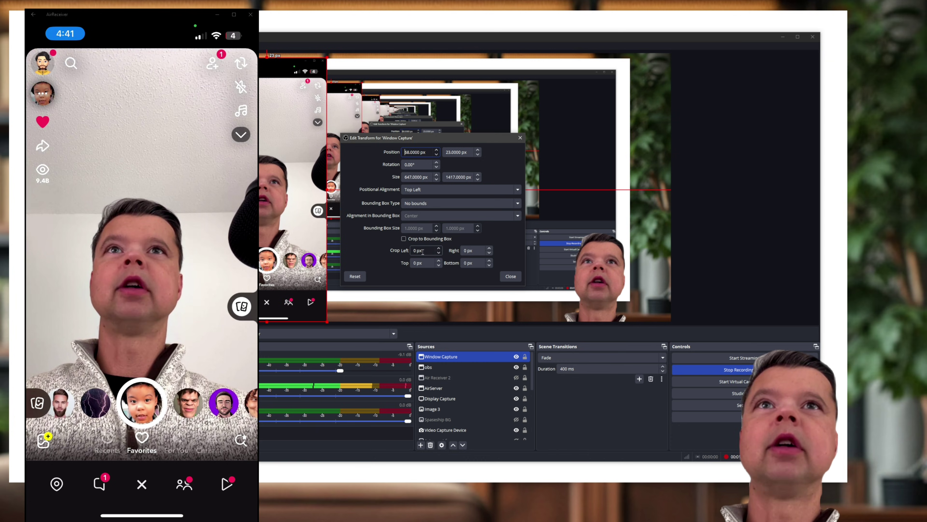
drag(423, 250, 388, 247)
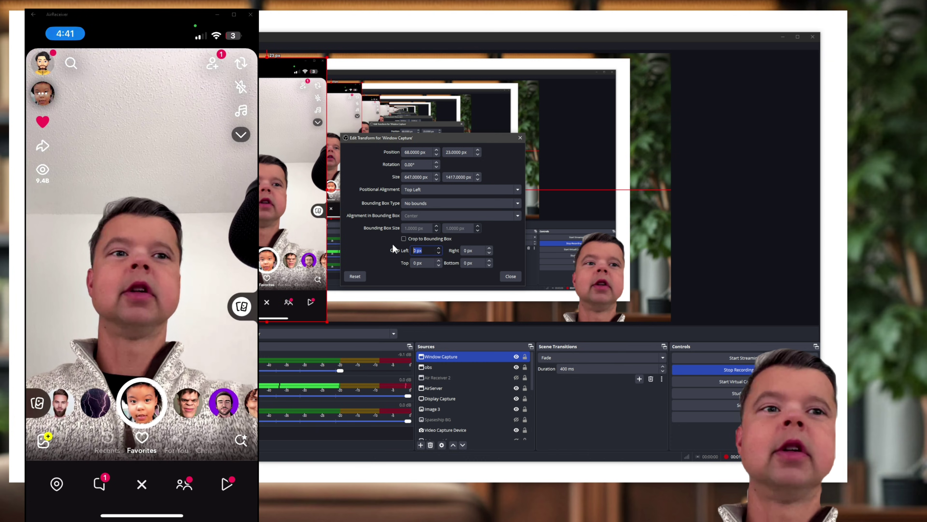
text(80)
drag(476, 251, 463, 251)
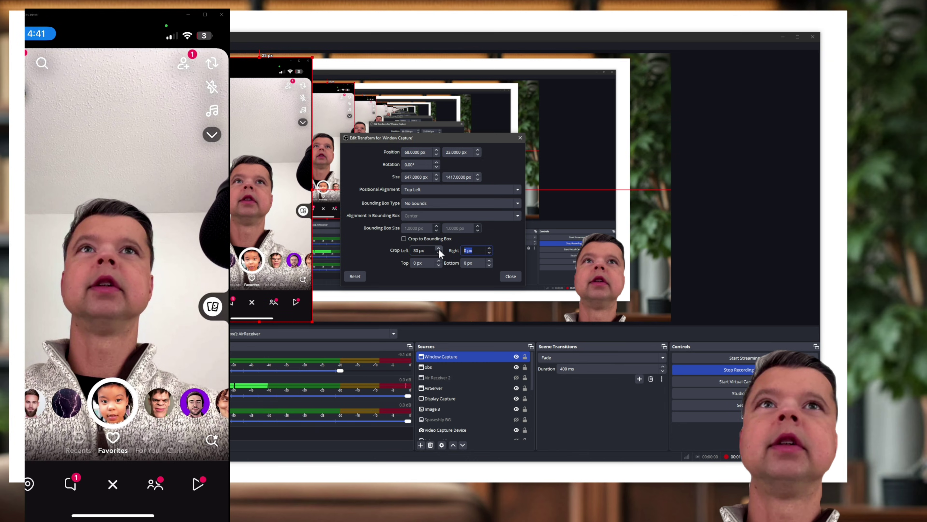
text(80)
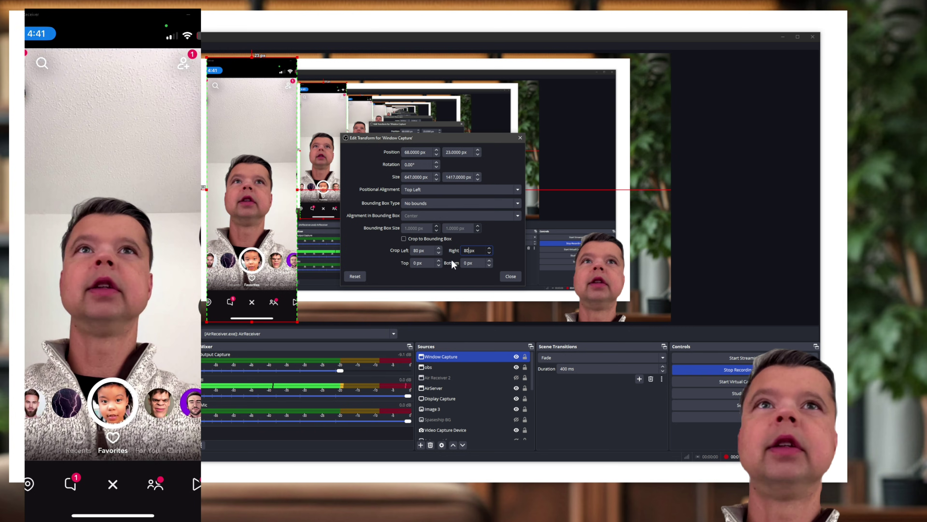
Set Crop Top to 400 and Crop Bottom to 450, then close the transform settings
drag(428, 263, 396, 259)
text(200)
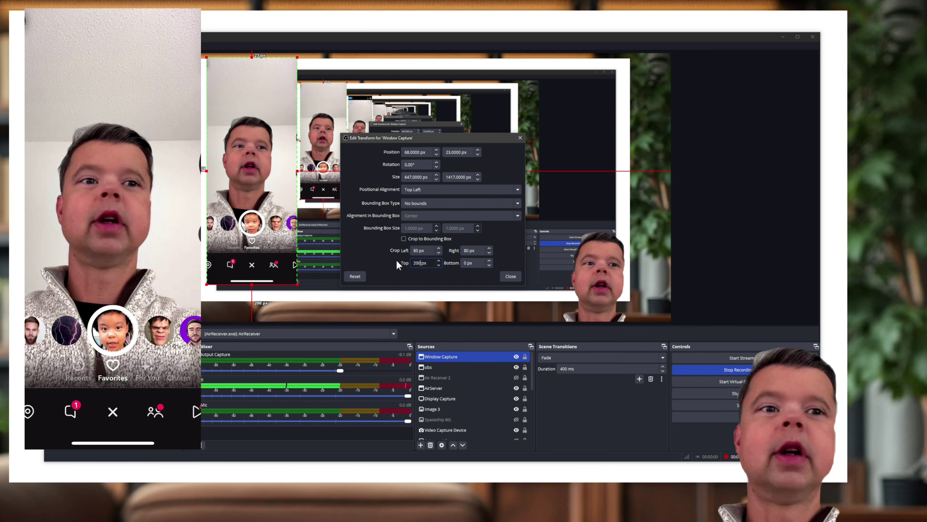
double_click(466, 262)
text(200)
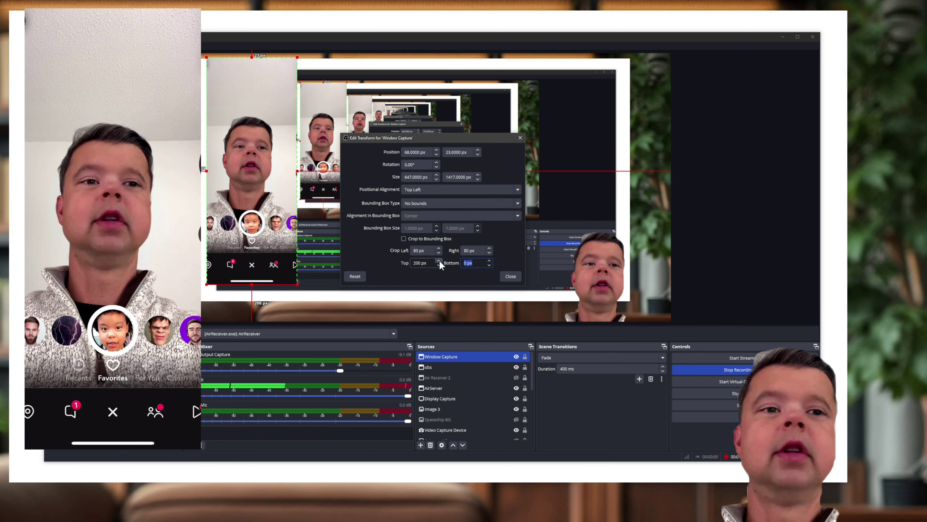
key(BackSpace)
key(BackSpace)
key(BackSpace)
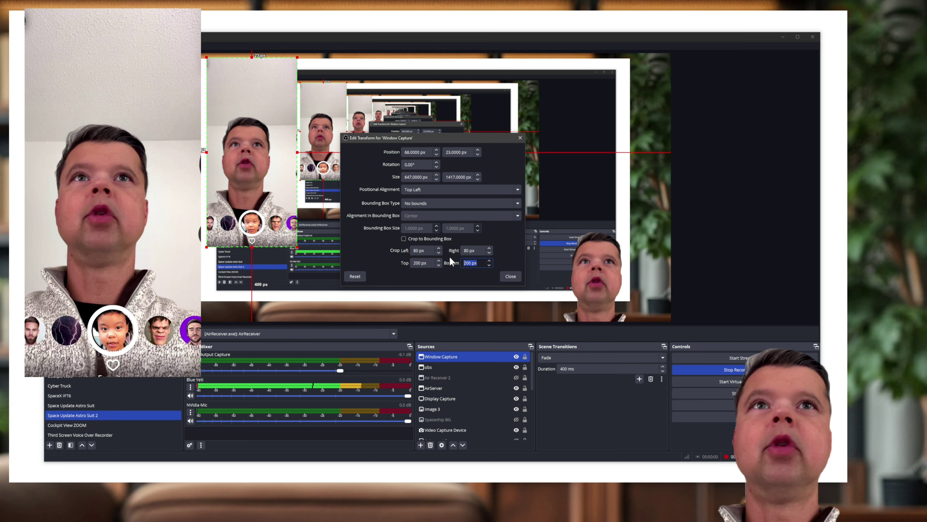
text(350)
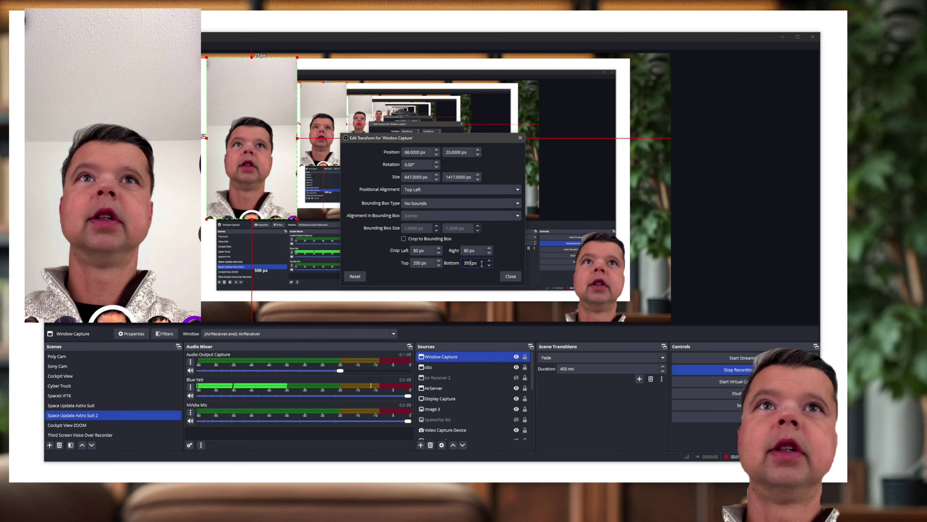
text(450)
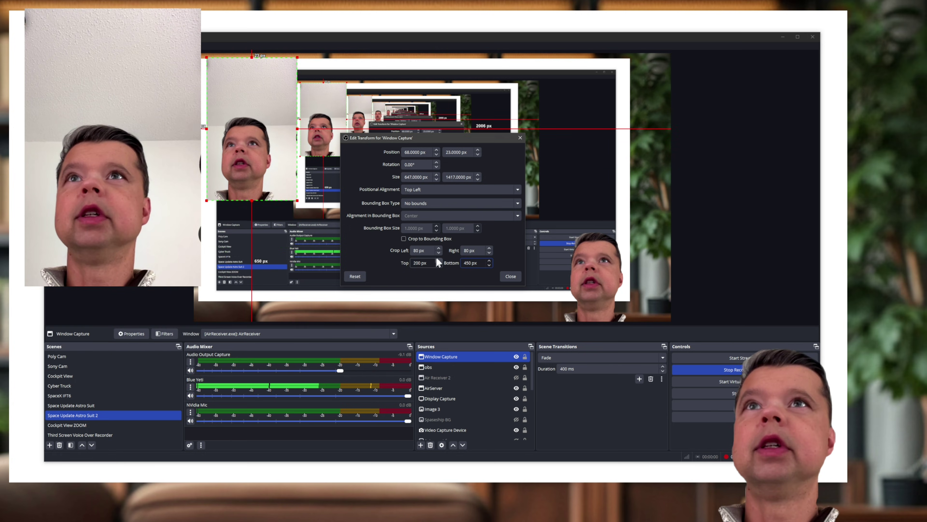
double_click(424, 263)
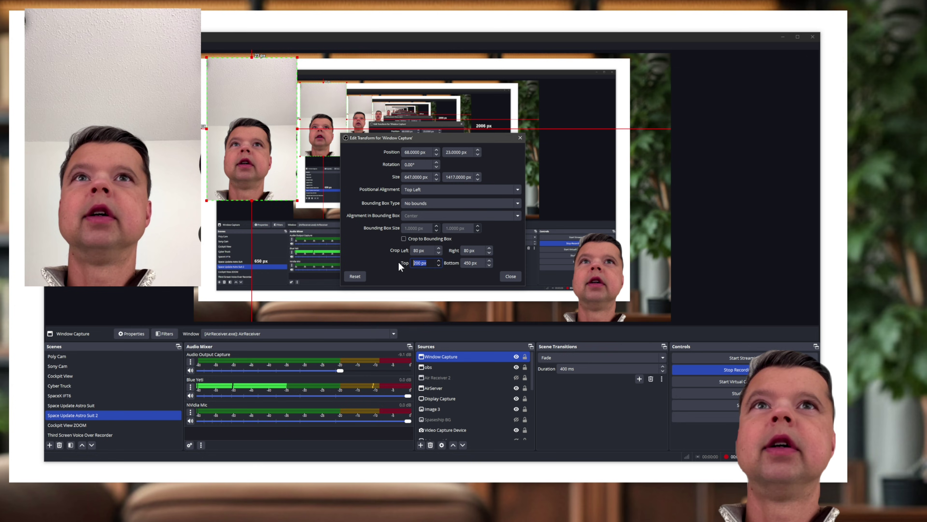
text(400)
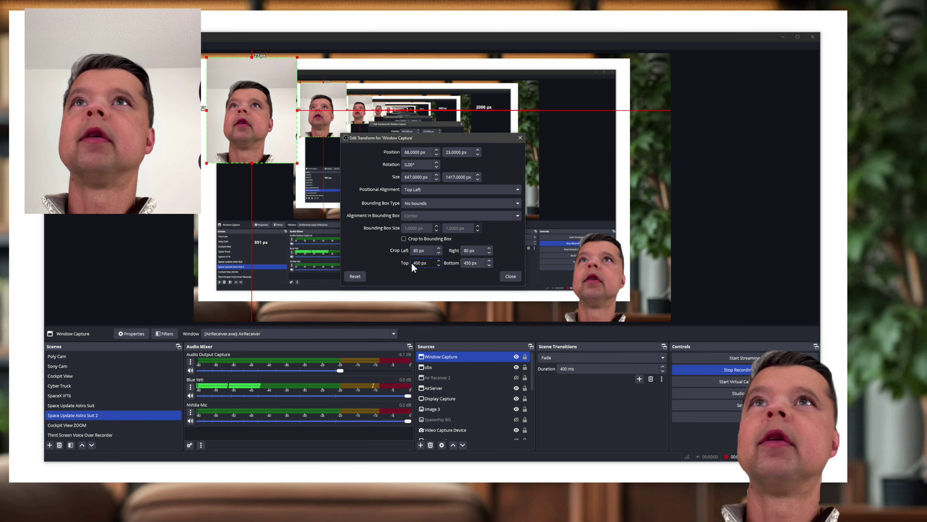
click(510, 276)
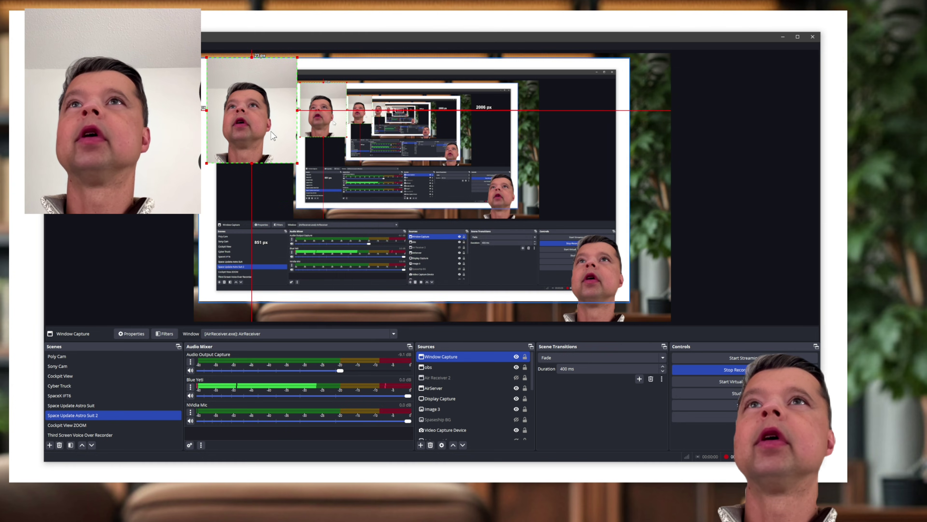
click(259, 120)
Drag the cropped phone capture from the top-left toward the centre-right of the canvas
click(257, 118)
drag(257, 116, 496, 270)
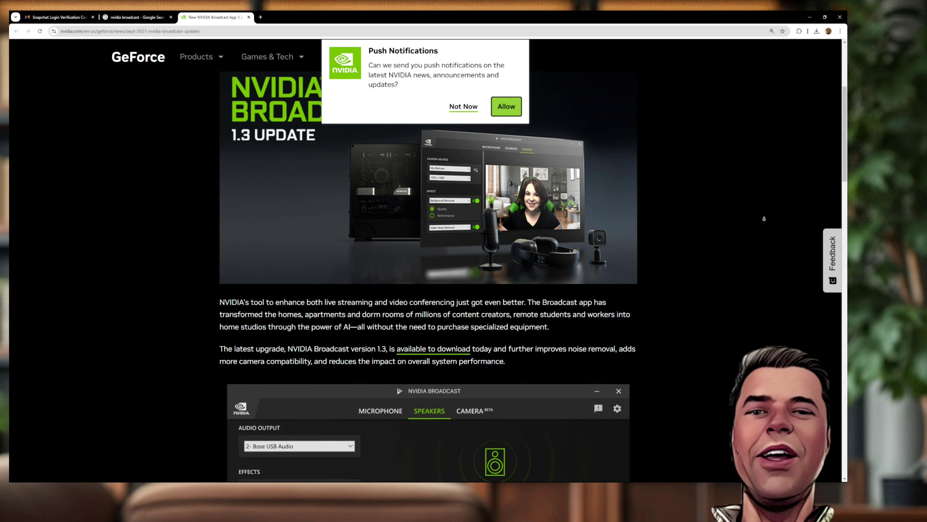
Decline push notifications and scroll to the 'What's New in NVIDIA Broadcast 1.3' heading
scroll(428, 278, down, 2)
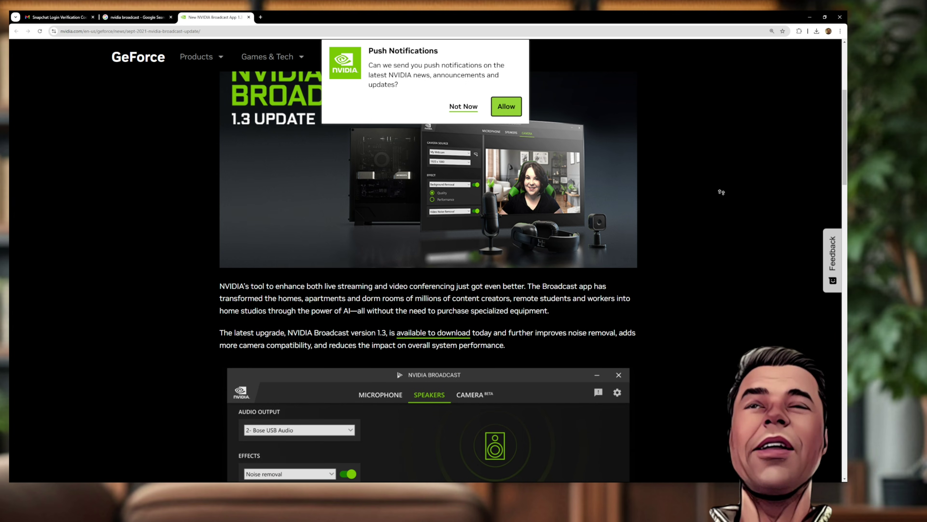
scroll(721, 192, up, 1)
click(473, 110)
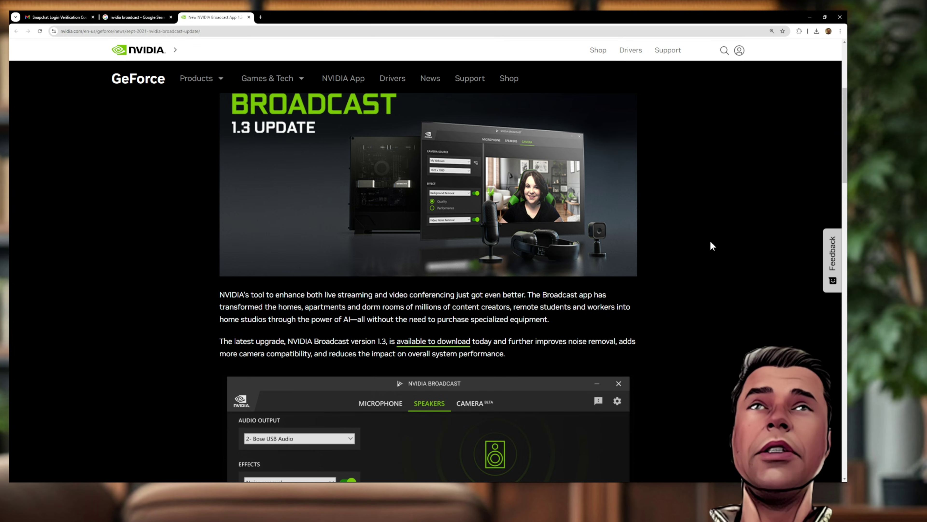
scroll(710, 241, up, 1)
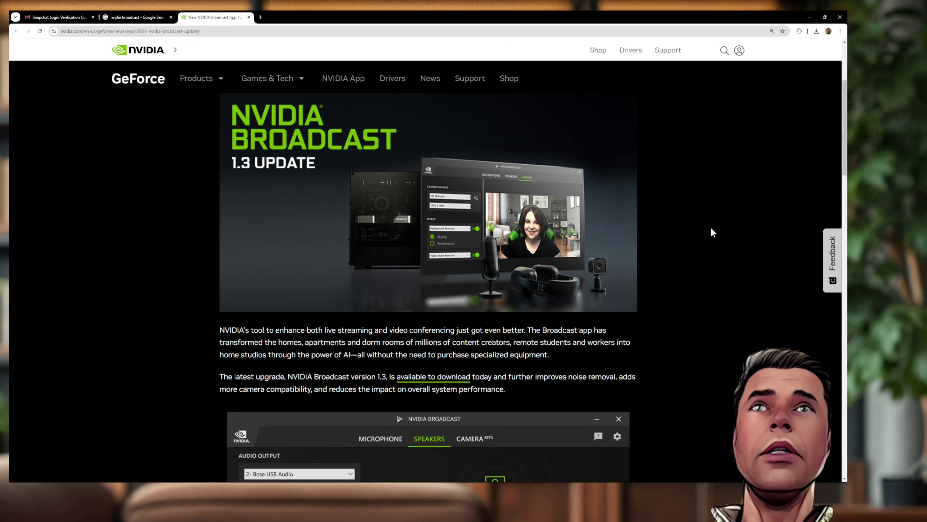
scroll(711, 241, down, 2)
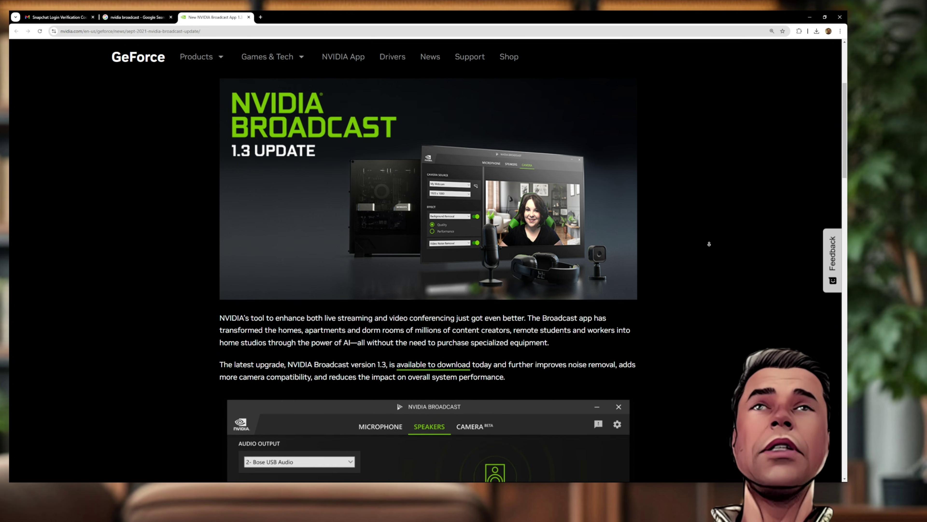
scroll(713, 254, down, 4)
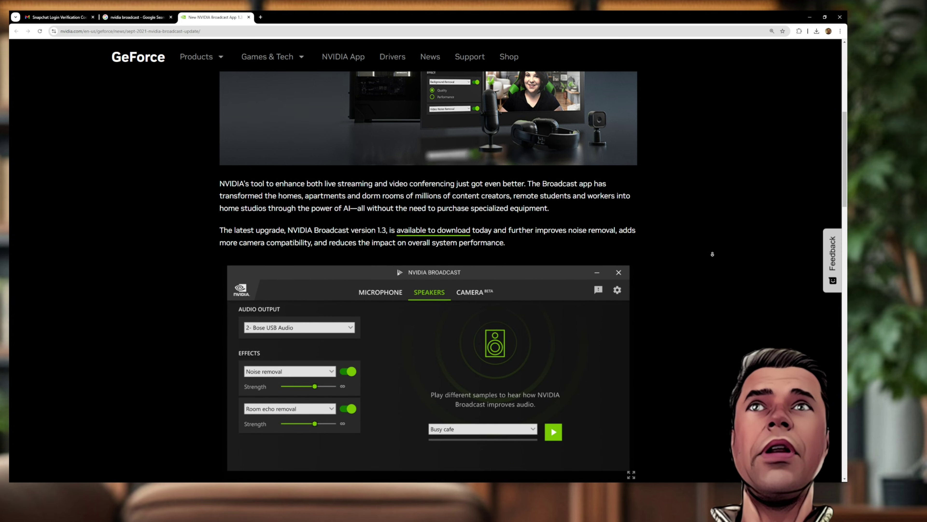
scroll(713, 254, down, 2)
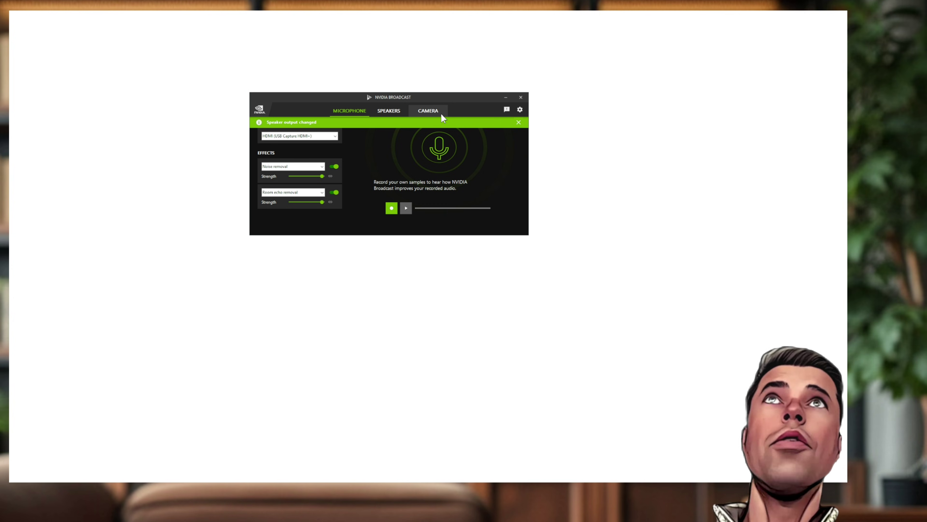
Look over NVIDIA Broadcast's camera effects, then switch to the Broadcast Download Center tab
click(439, 111)
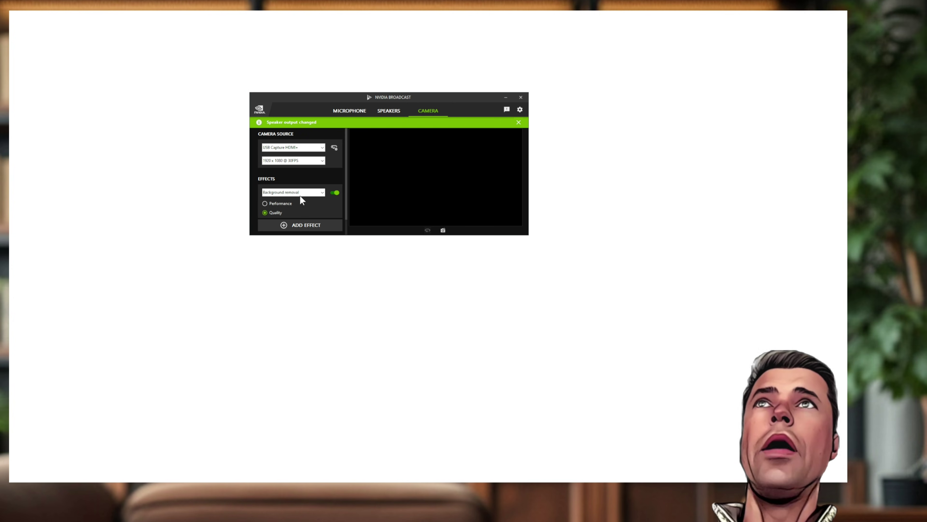
scroll(347, 196, down, 1)
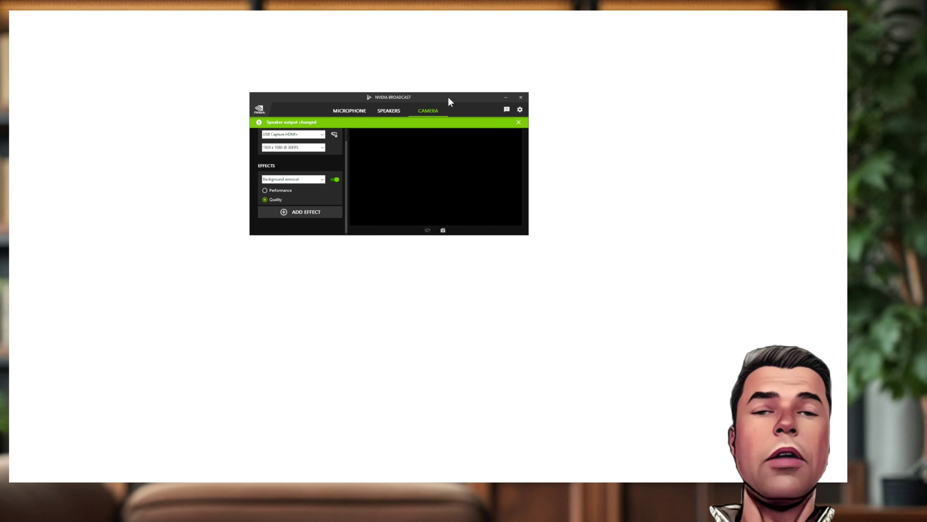
click(506, 98)
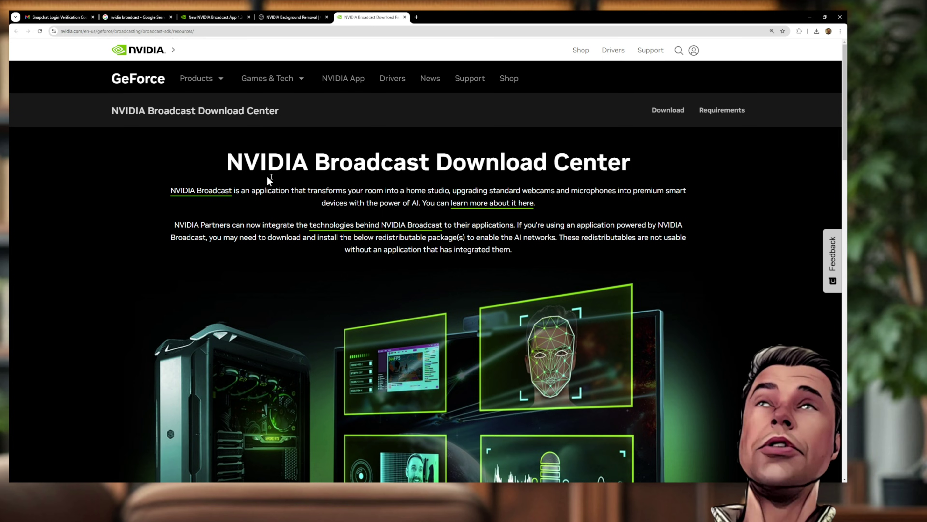
Scroll to the Audio Effects 1.3.0.22, Video Effects 0.7.2 and AR 0.8.2 download options
scroll(482, 235, down, 10)
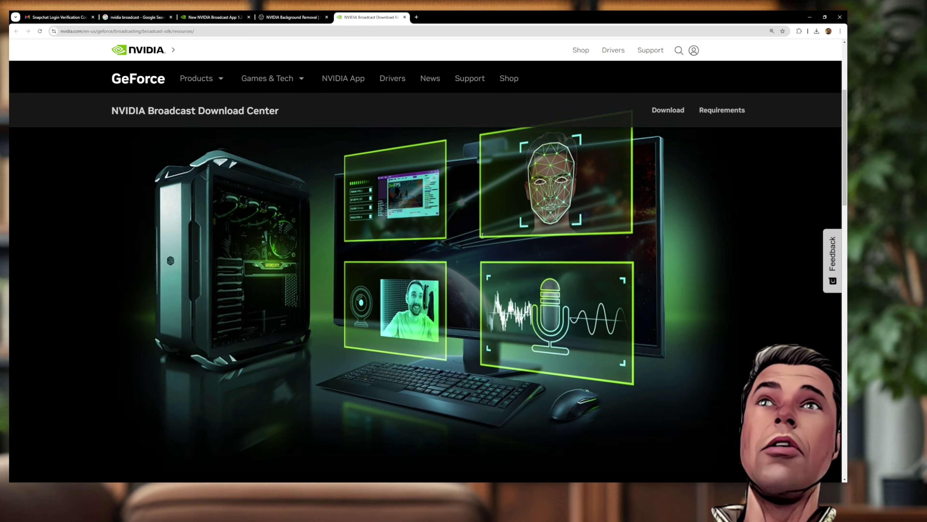
scroll(485, 244, down, 1)
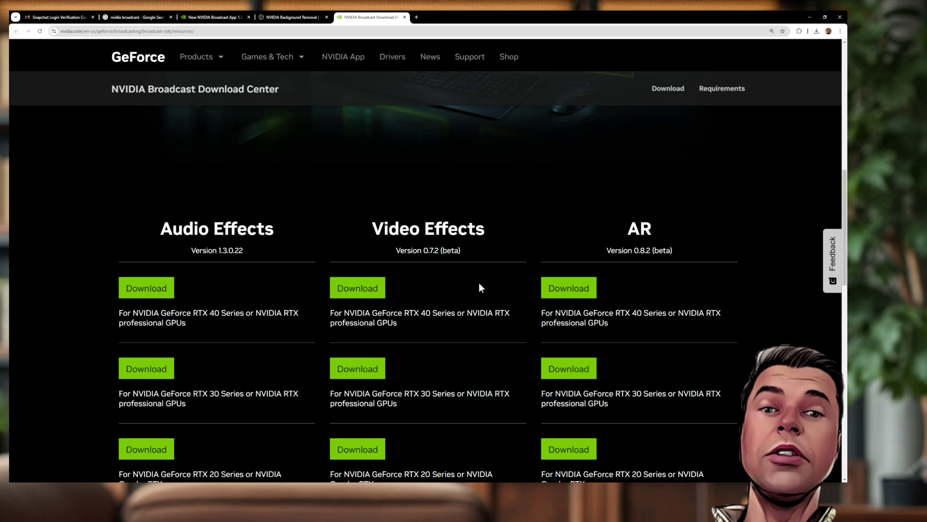
scroll(479, 284, down, 2)
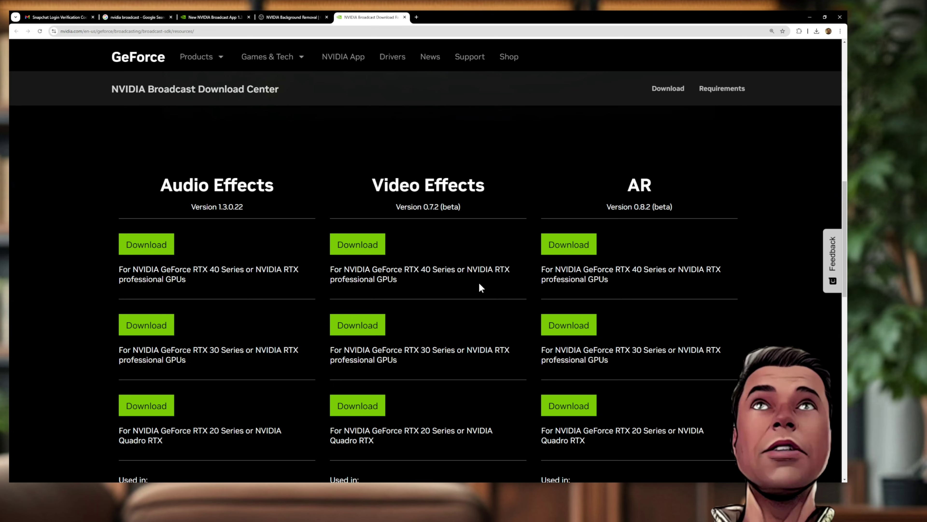
scroll(480, 284, up, 2)
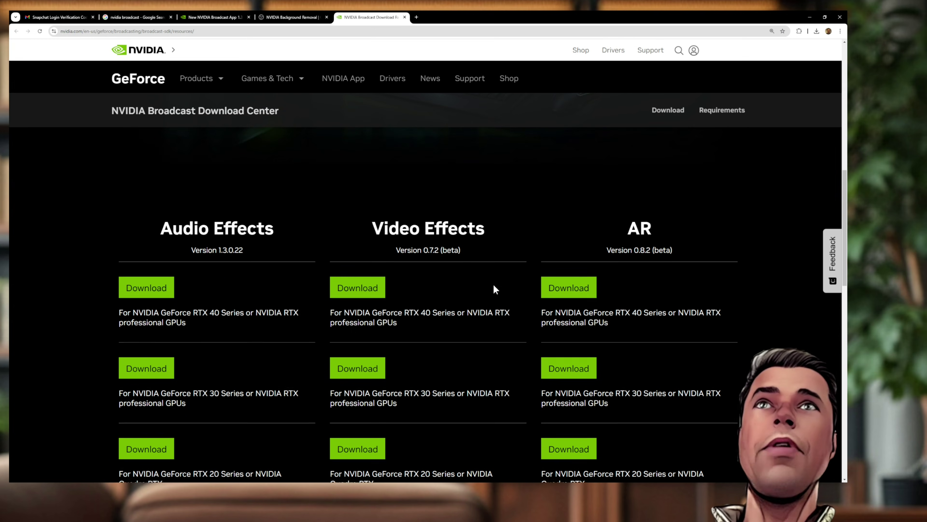
scroll(495, 289, down, 4)
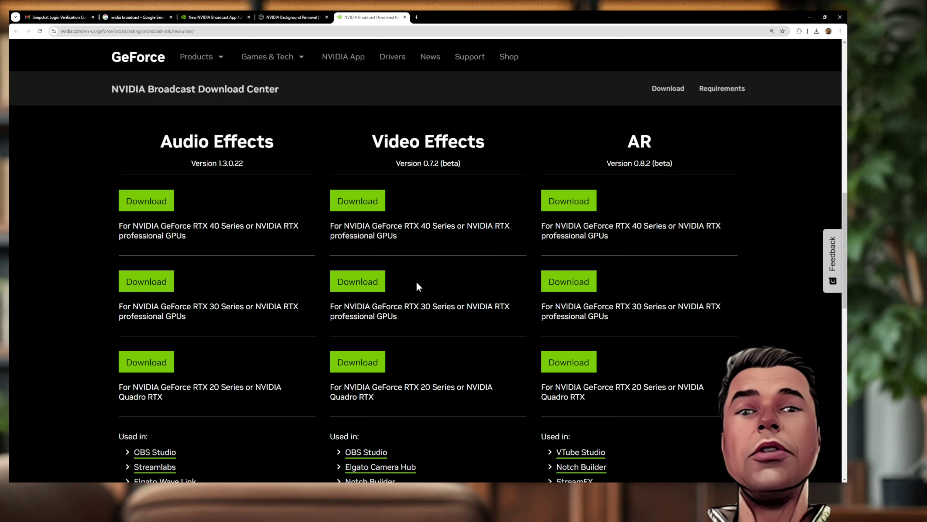
Apply an NVIDIA Background Removal effect filter to the Window Capture source
click(810, 17)
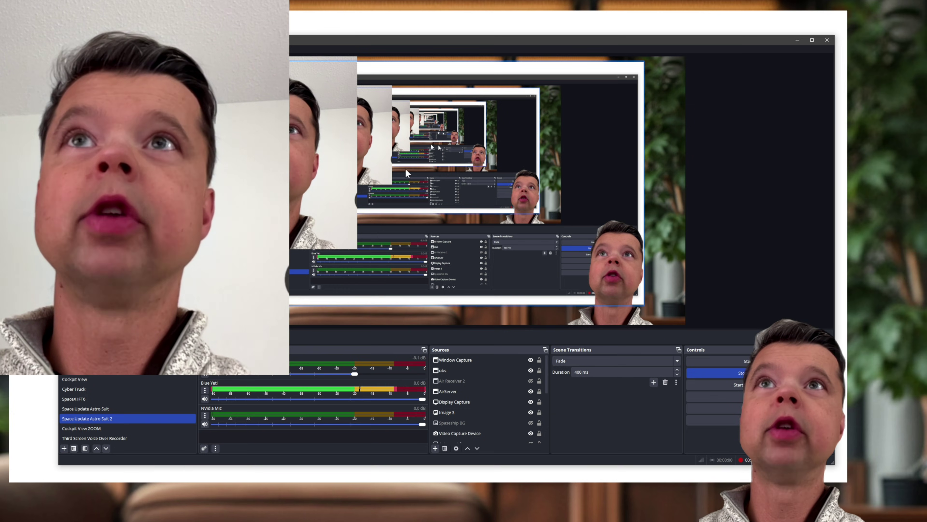
right_click(300, 175)
click(282, 171)
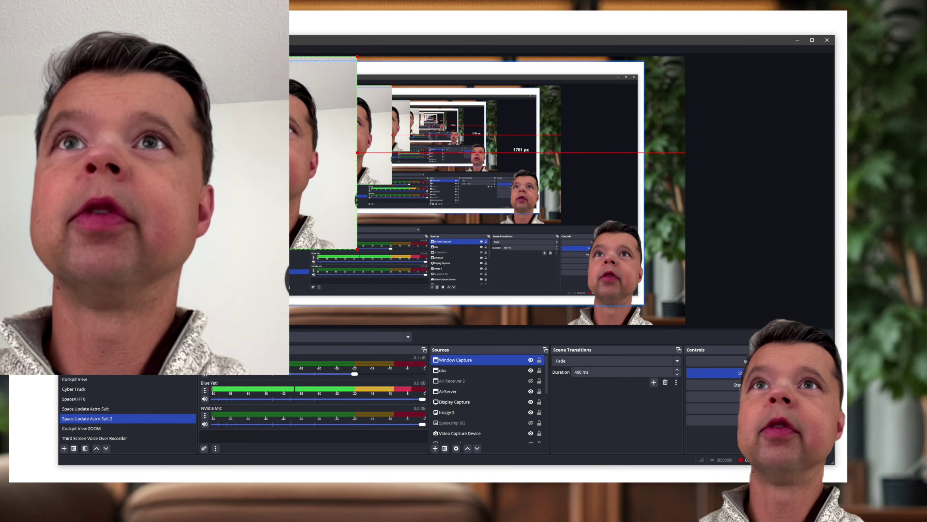
right_click(279, 171)
click(317, 446)
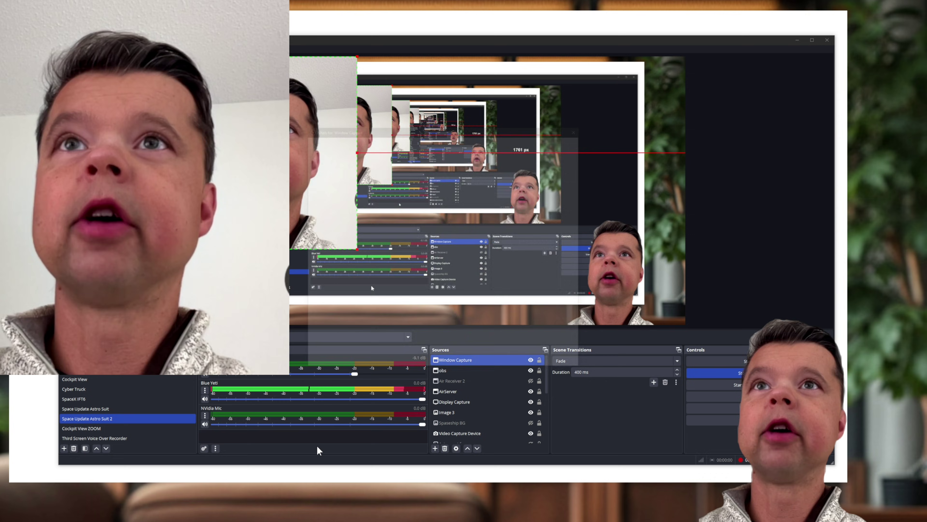
click(311, 361)
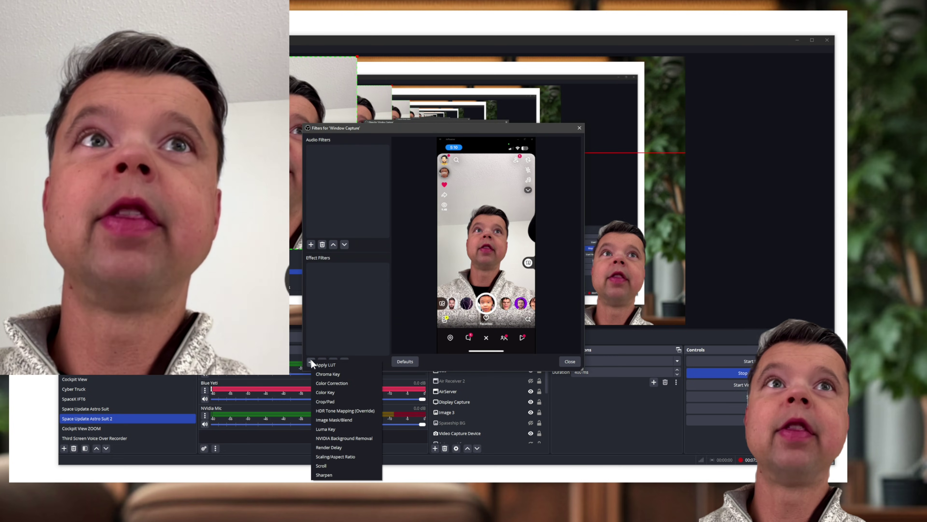
click(329, 437)
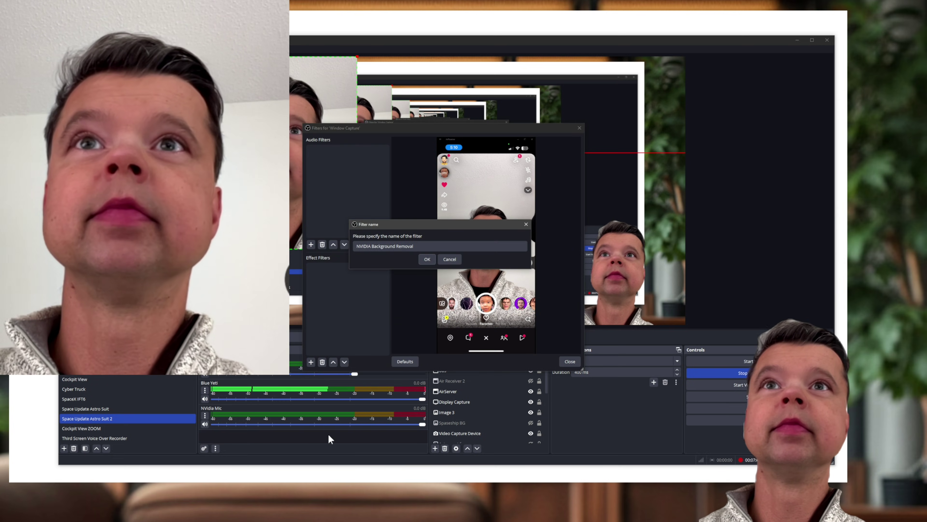
click(427, 259)
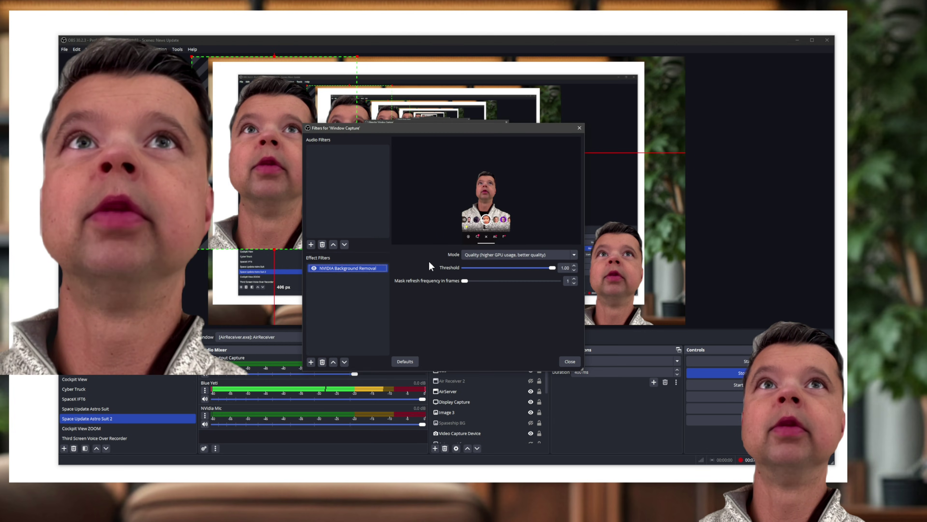
click(570, 361)
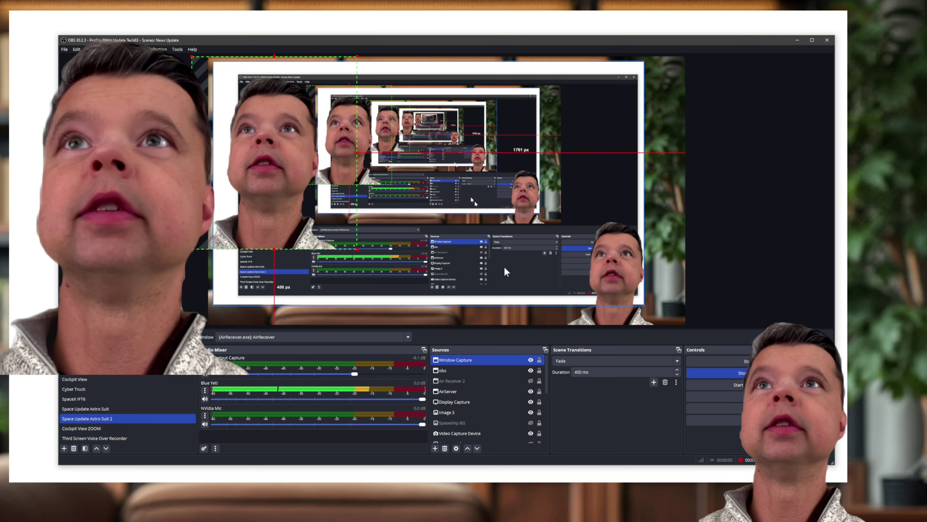
Move the face capture to the preview centre, shrink it, then enlarge it again
click(270, 152)
drag(270, 153, 501, 228)
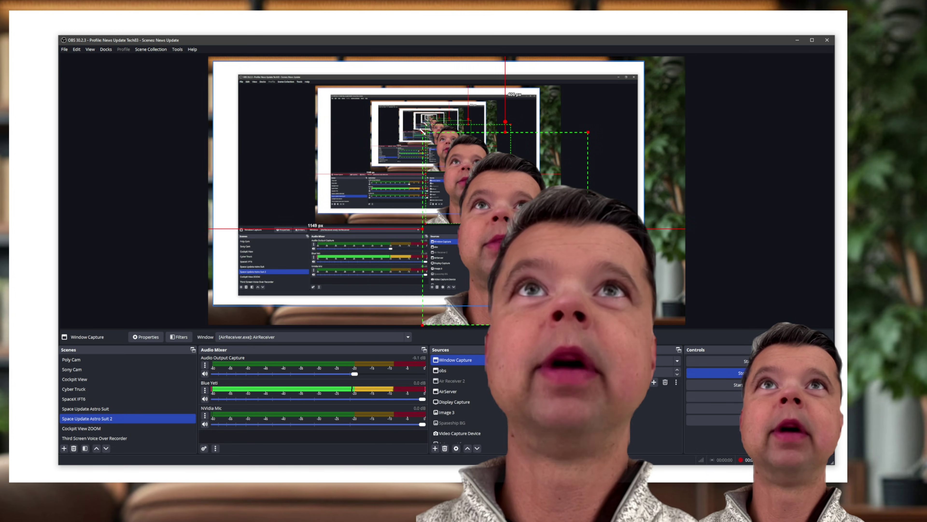
drag(423, 133, 494, 199)
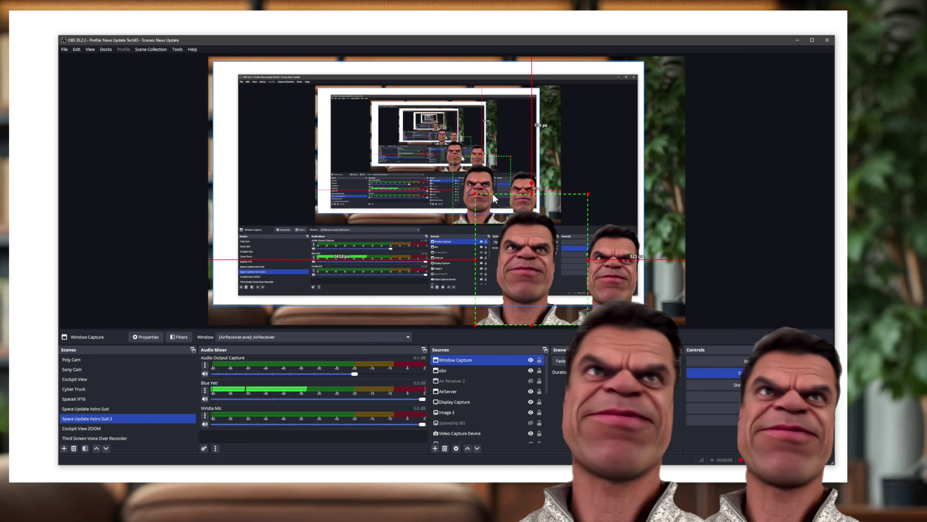
drag(480, 197, 410, 142)
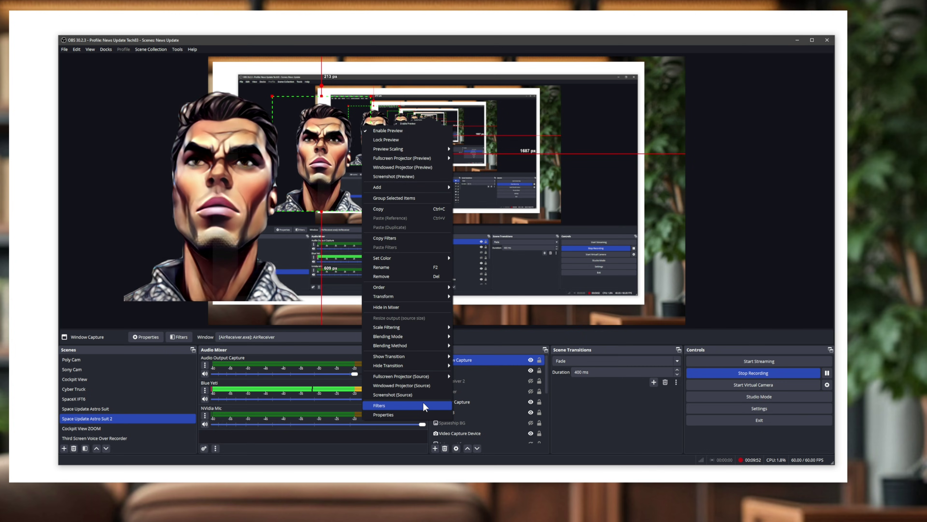
Add a Chroma Key effect filter to Window Capture below NVIDIA Background Removal
click(425, 406)
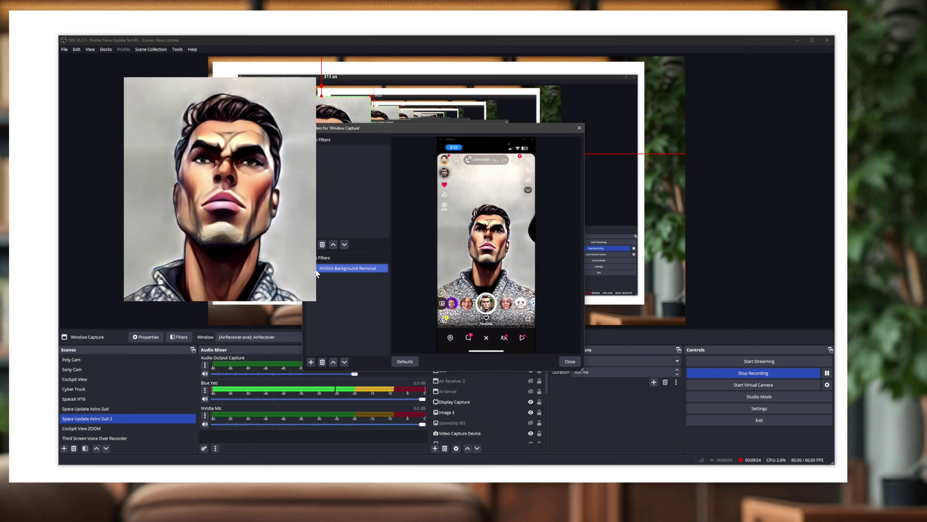
click(311, 361)
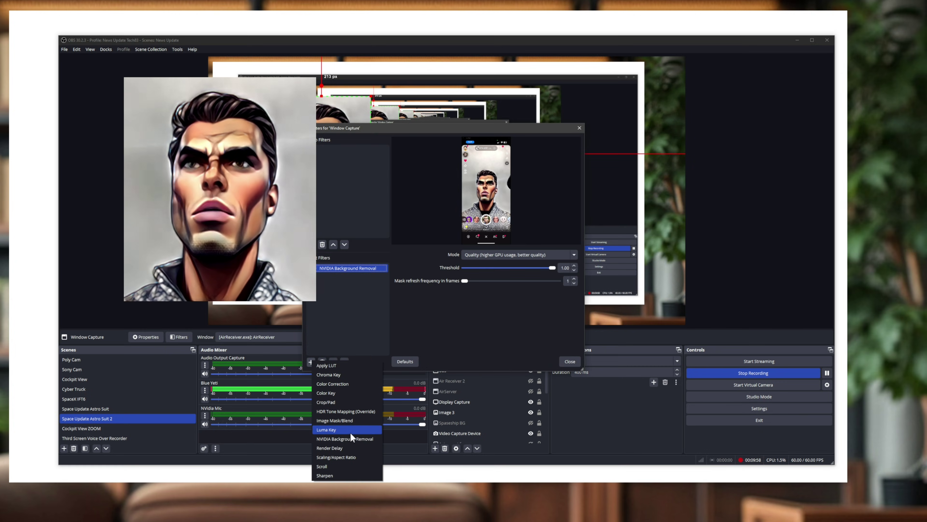
click(351, 374)
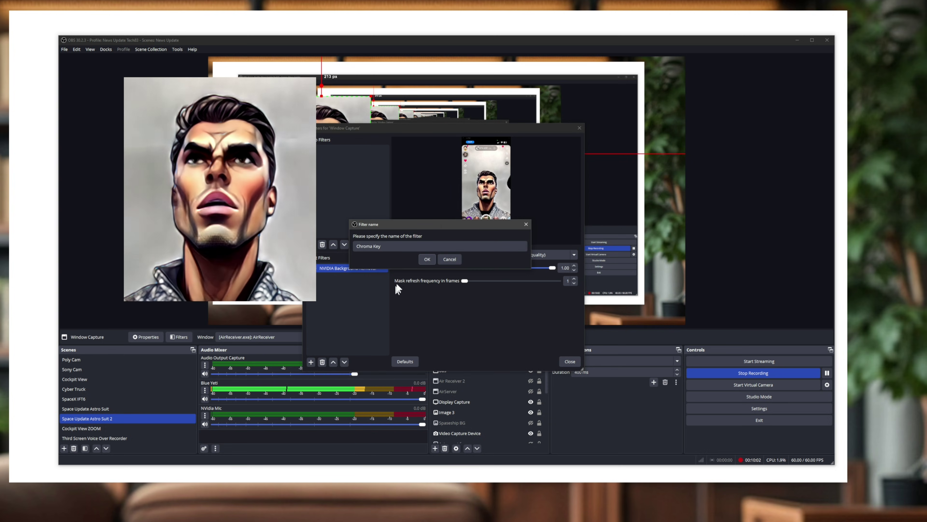
click(427, 258)
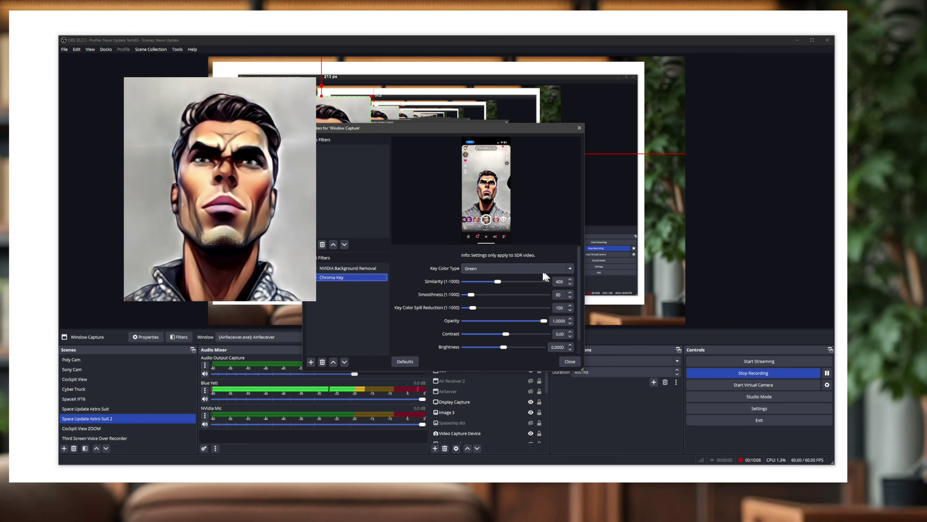
Set the Chroma Key to a custom key colour #b0aeac sampled from the feed's grey background
click(508, 268)
click(507, 295)
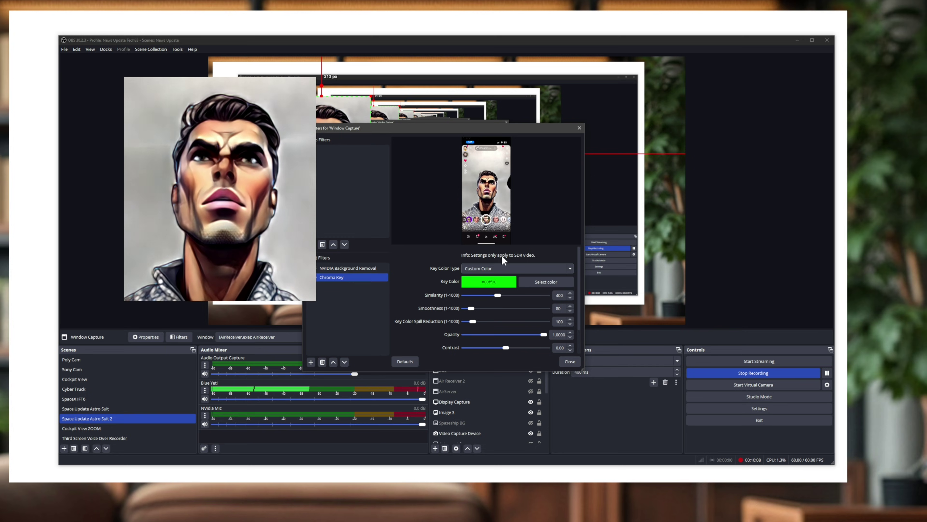
click(552, 279)
drag(449, 171, 365, 173)
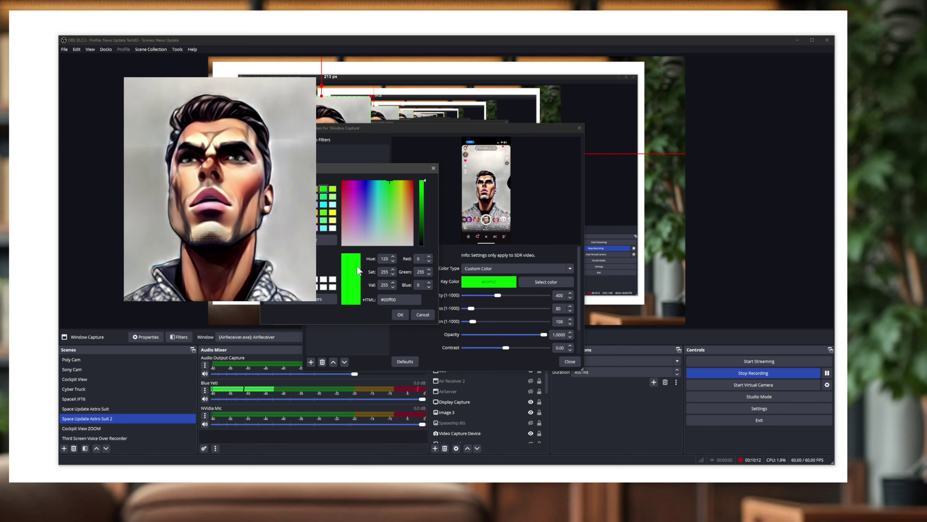
click(326, 240)
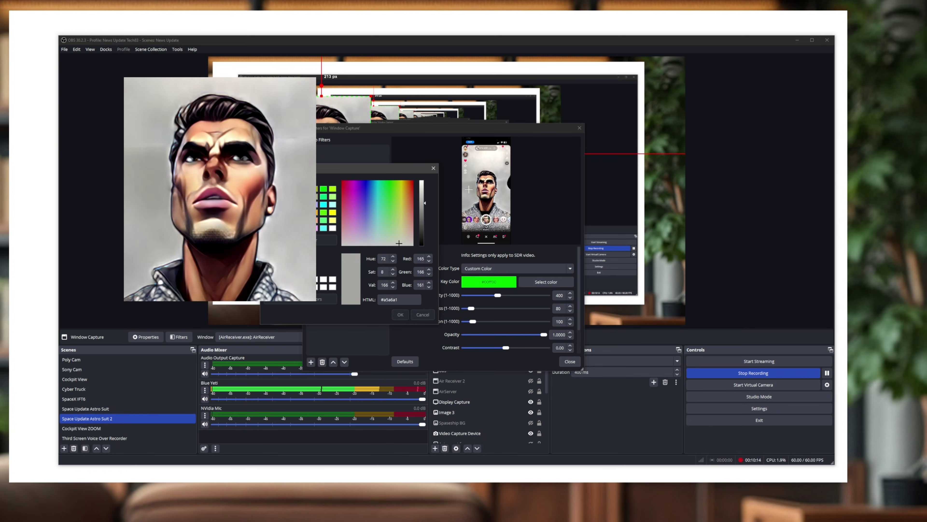
click(470, 194)
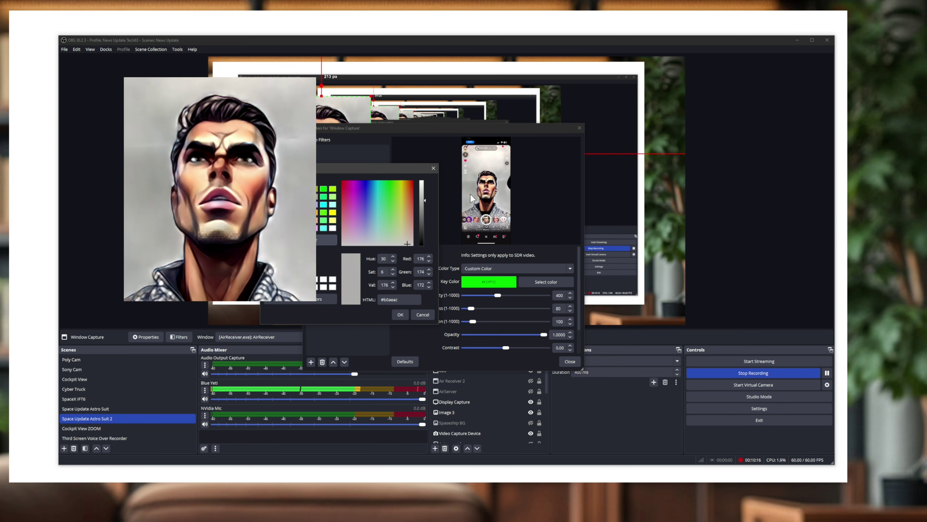
click(400, 314)
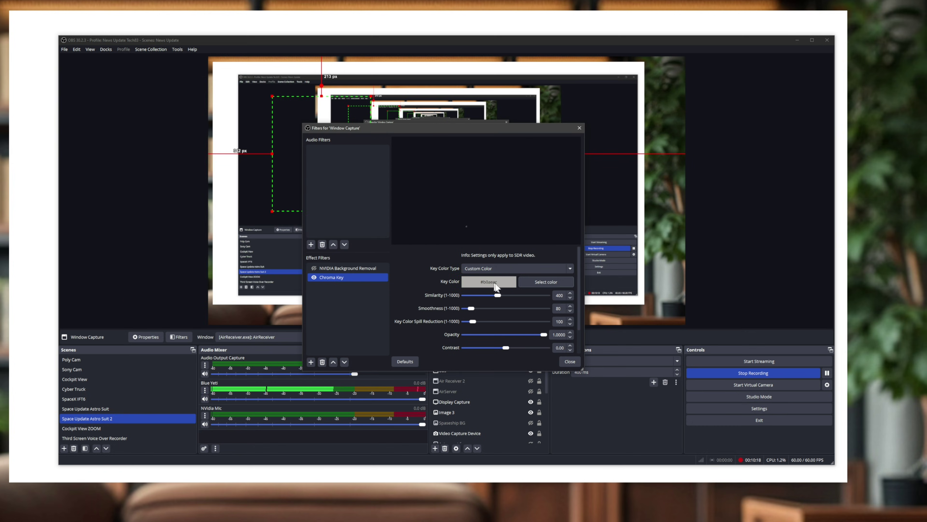
Lower the Chroma Key similarity to 1 so the phone feed and face reappear
drag(497, 295, 463, 322)
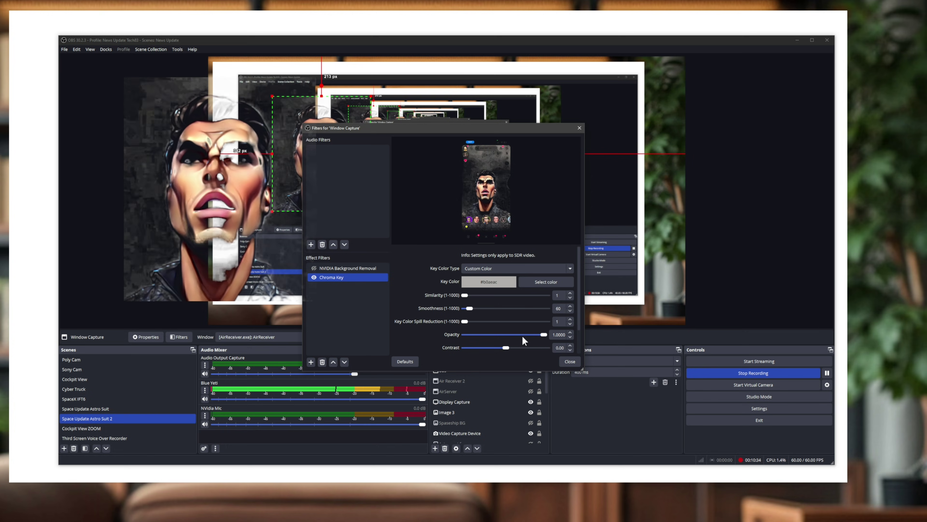
Close the Filters window and move the keyed Window Capture to the preview's bottom-right corner
click(569, 361)
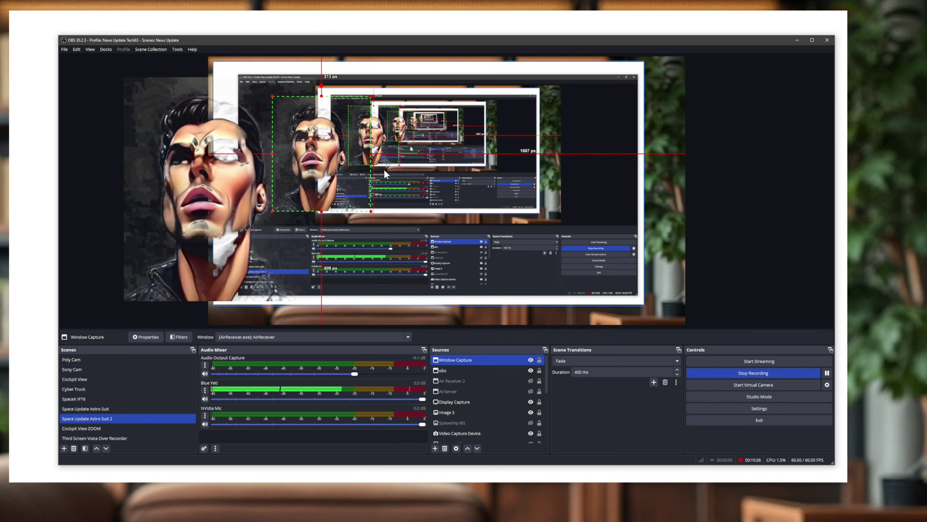
click(330, 154)
click(326, 153)
drag(326, 153, 599, 267)
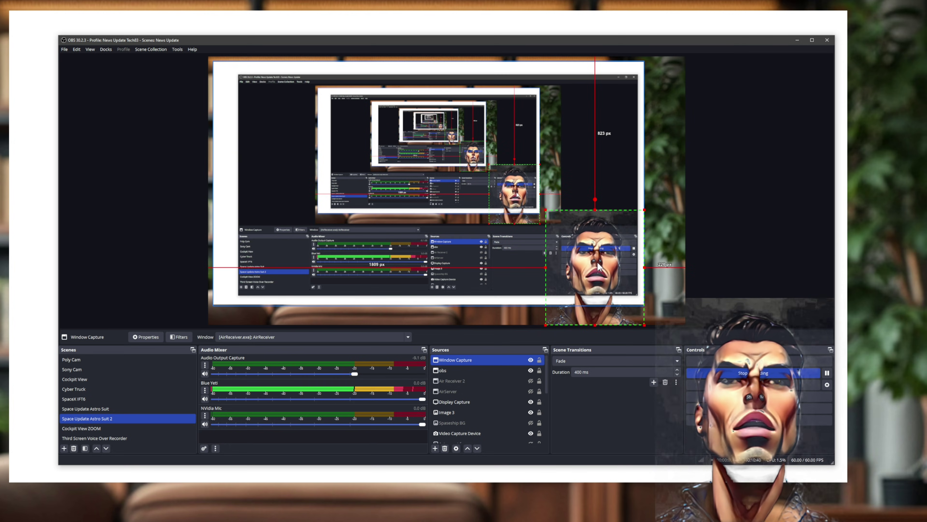